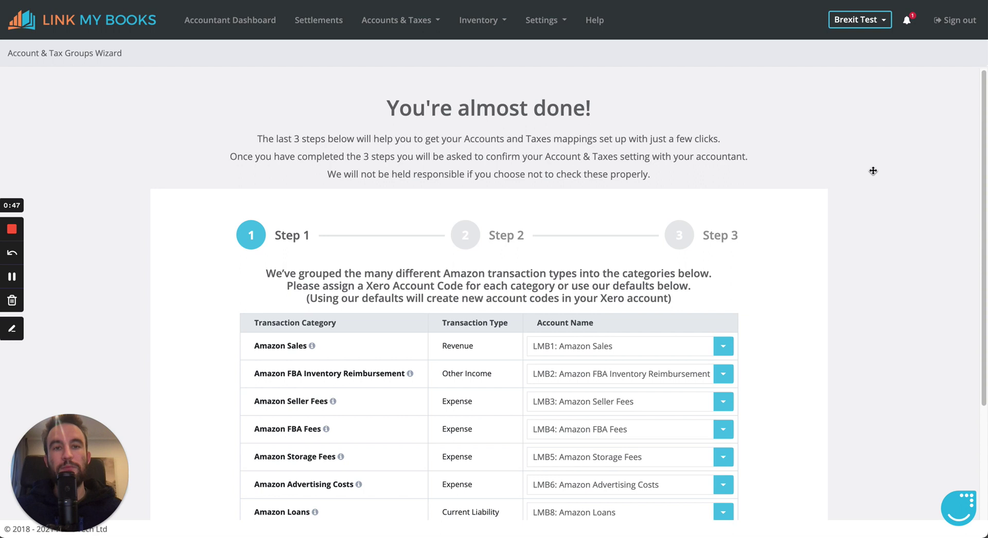
{"action": "left_click", "coordinate": [354, 88]}
{"action": "left_click", "coordinate": [416, 26]}
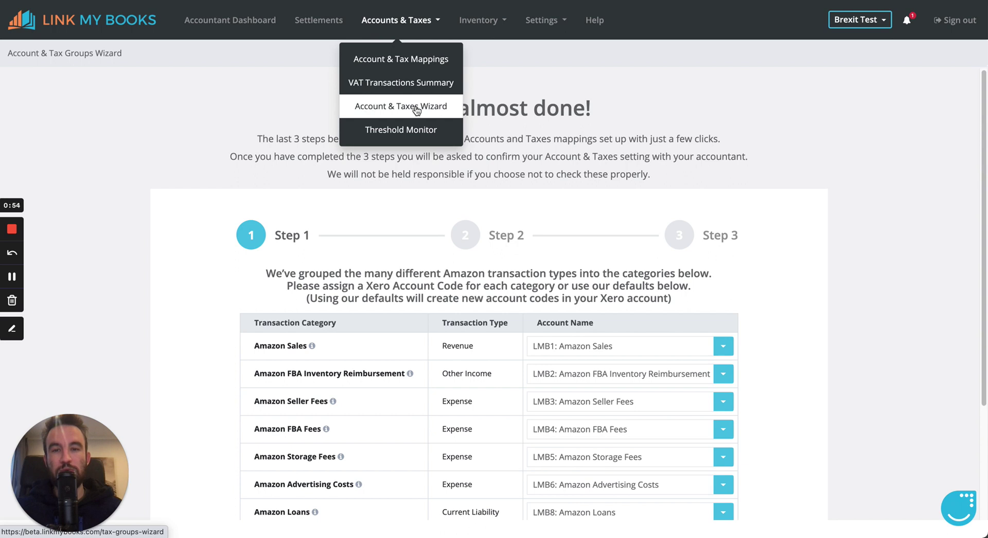
{"action": "left_click", "coordinate": [276, 95]}
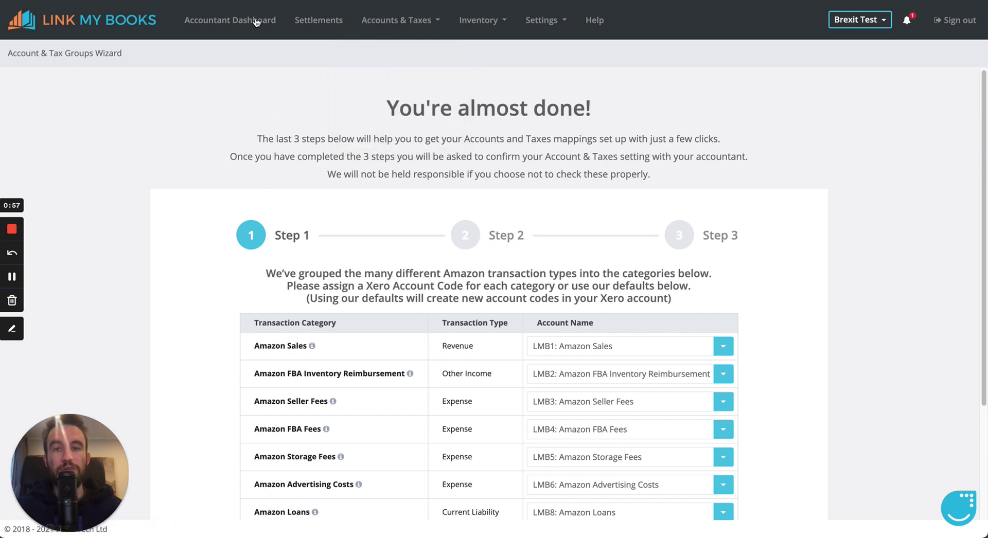
Open the Link My Books help docs in a new tab and bring up the Brexit article "Updated Tax Jurisdiction Grouping Wizard"
{"action": "key", "text": "super+t"}
{"action": "type", "text": "docs"}
{"action": "key", "text": "Escape"}
{"action": "key", "text": "Return"}
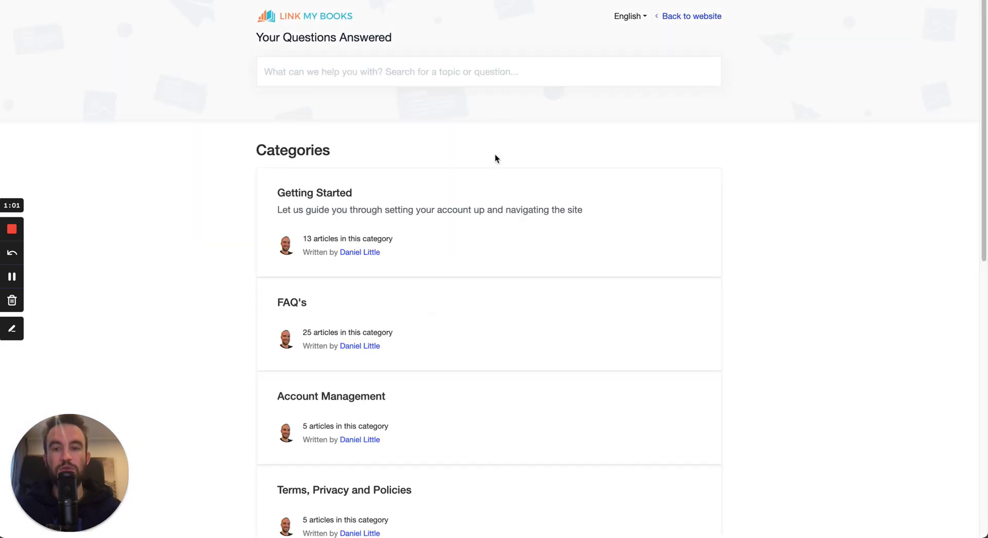
{"action": "scroll", "coordinate": [495, 153], "scroll_direction": "down", "scroll_amount": 15}
{"action": "left_click", "coordinate": [304, 347]}
{"action": "scroll", "coordinate": [499, 242], "scroll_direction": "down", "scroll_amount": 3}
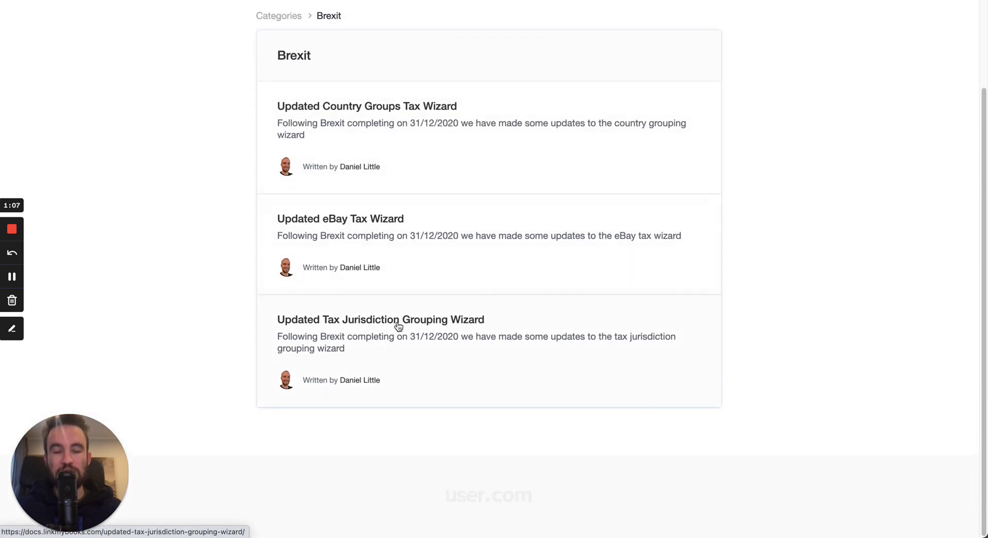
{"action": "left_click", "coordinate": [450, 326]}
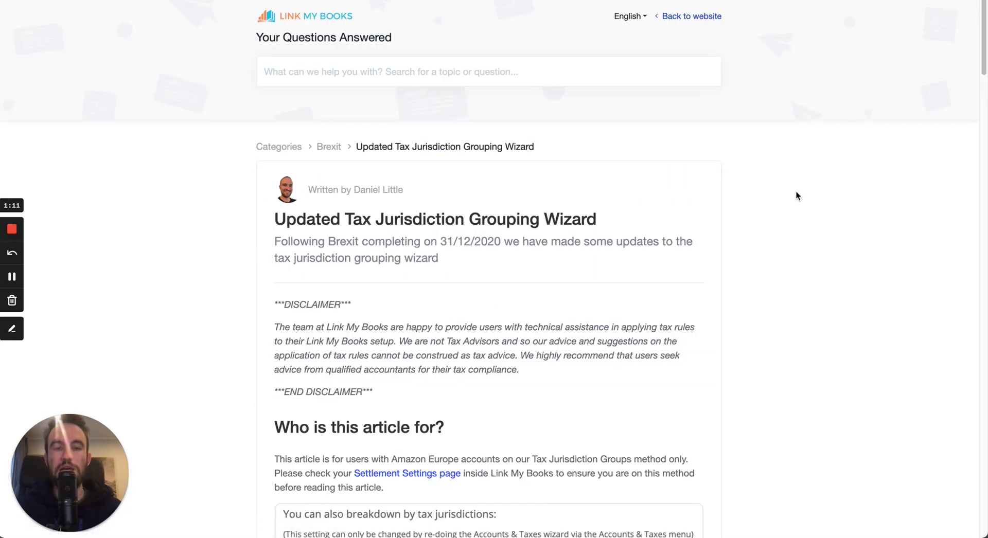
Skim the article for who it applies to, why the wizard is changing, what needs doing, and the FAQs
{"action": "scroll", "coordinate": [796, 192], "scroll_direction": "down", "scroll_amount": 3}
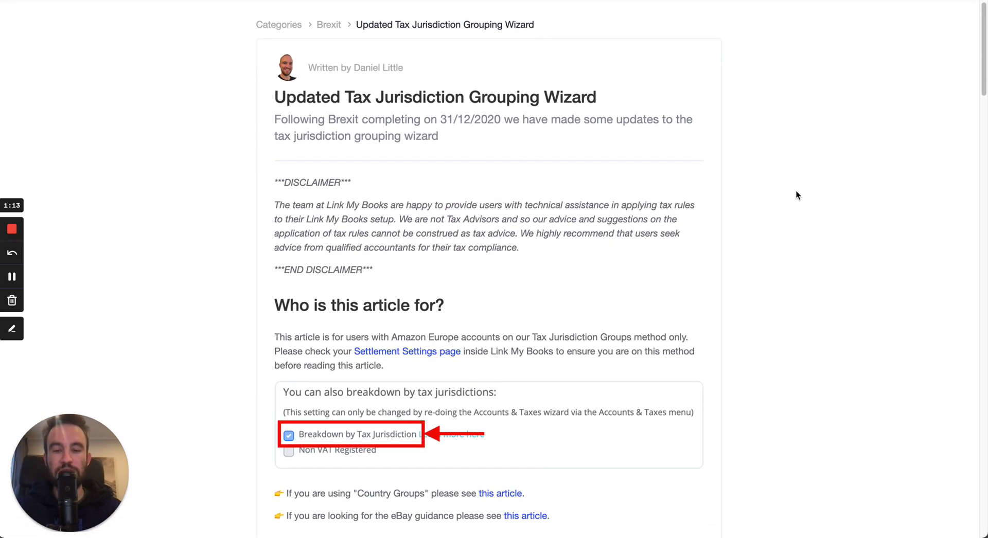
{"action": "scroll", "coordinate": [786, 196], "scroll_direction": "down", "scroll_amount": 2}
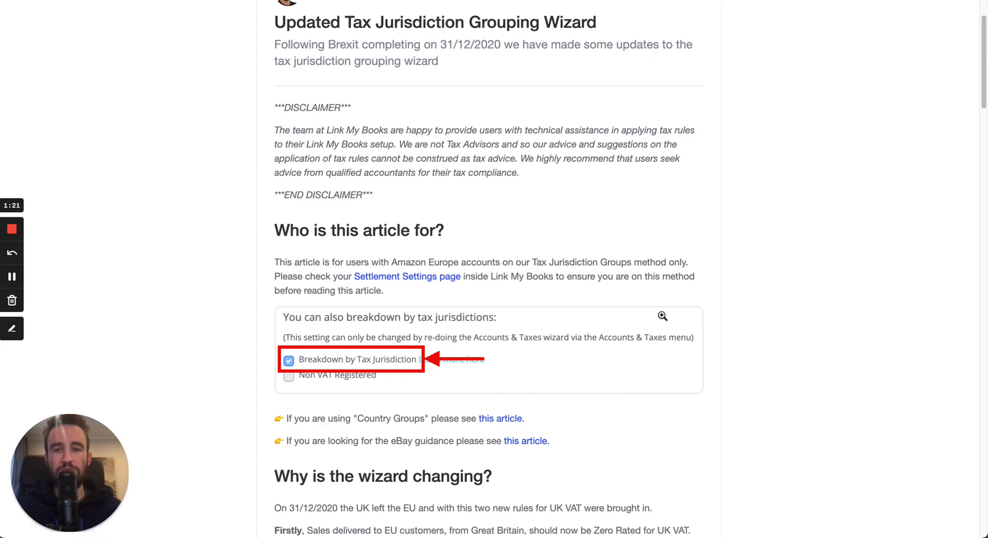
{"action": "scroll", "coordinate": [671, 298], "scroll_direction": "down", "scroll_amount": 20}
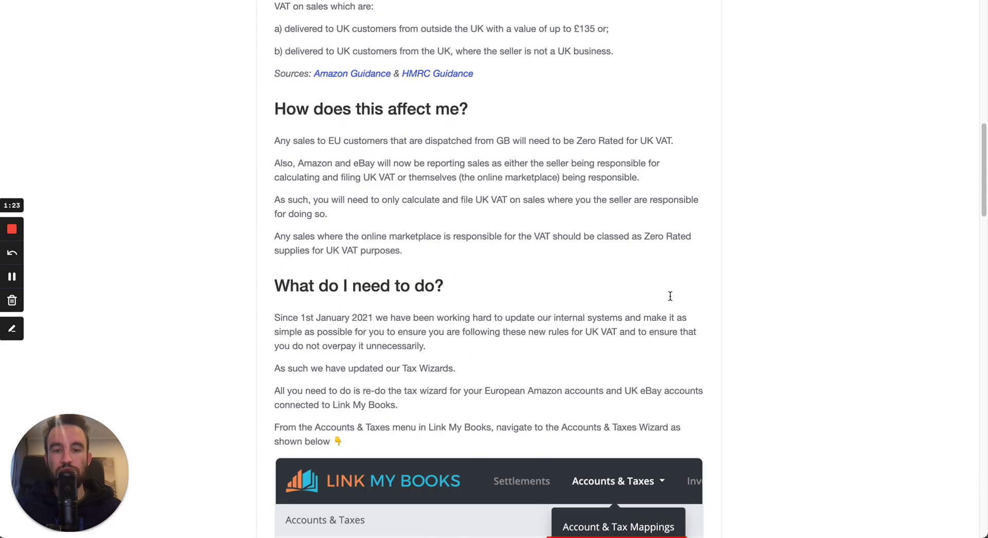
{"action": "scroll", "coordinate": [670, 298], "scroll_direction": "down", "scroll_amount": 20}
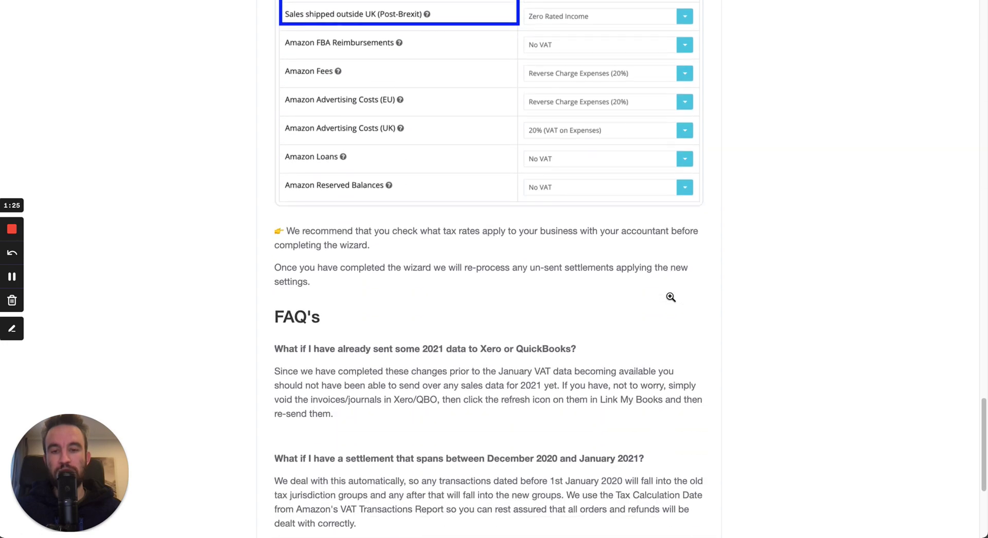
{"action": "scroll", "coordinate": [670, 297], "scroll_direction": "down", "scroll_amount": 3}
{"action": "scroll", "coordinate": [671, 298], "scroll_direction": "up", "scroll_amount": 20}
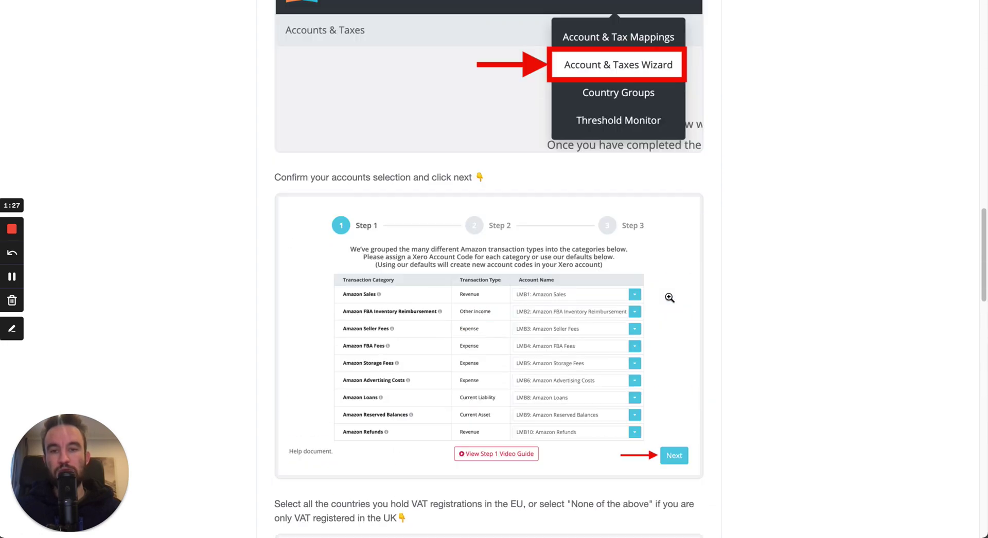
{"action": "scroll", "coordinate": [669, 297], "scroll_direction": "up", "scroll_amount": 7}
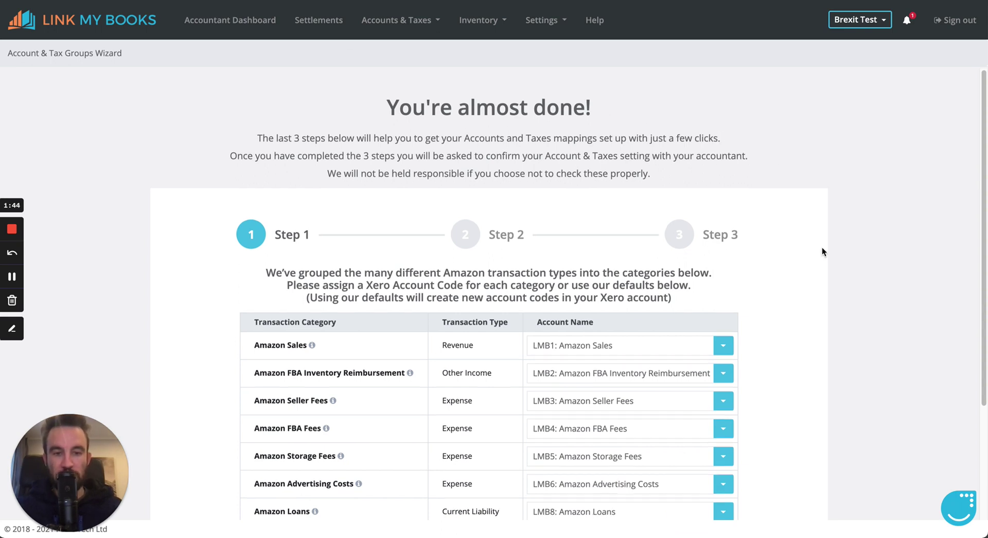
Accept the default Xero account for every Amazon transaction category and proceed to step 2 of the Account & Taxes Wizard
{"action": "scroll", "coordinate": [822, 247], "scroll_direction": "down", "scroll_amount": 3}
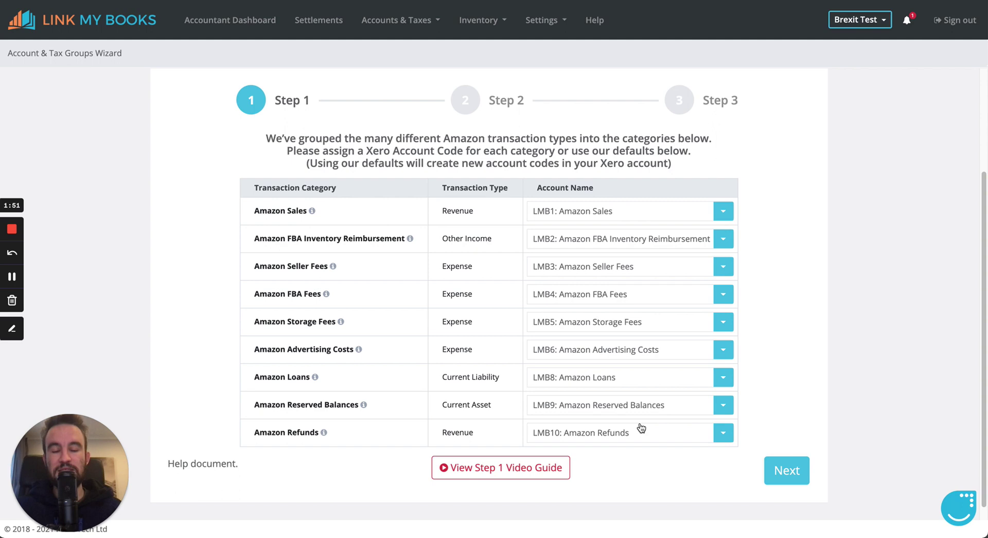
{"action": "left_click", "coordinate": [791, 473]}
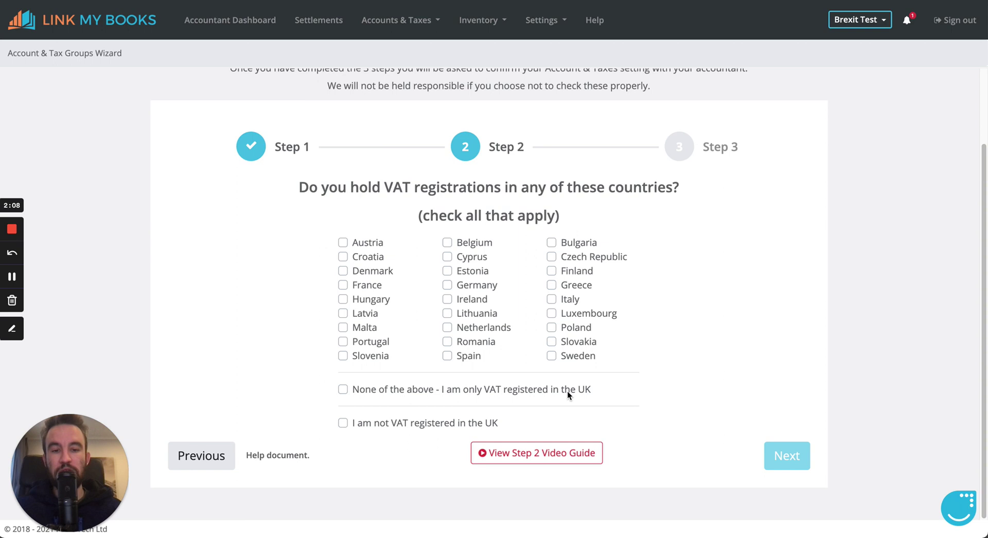
Declare VAT registrations in Germany and France, leaving both UK-only and not-registered options unselected, and proceed to the tax rates
{"action": "left_click", "coordinate": [343, 389]}
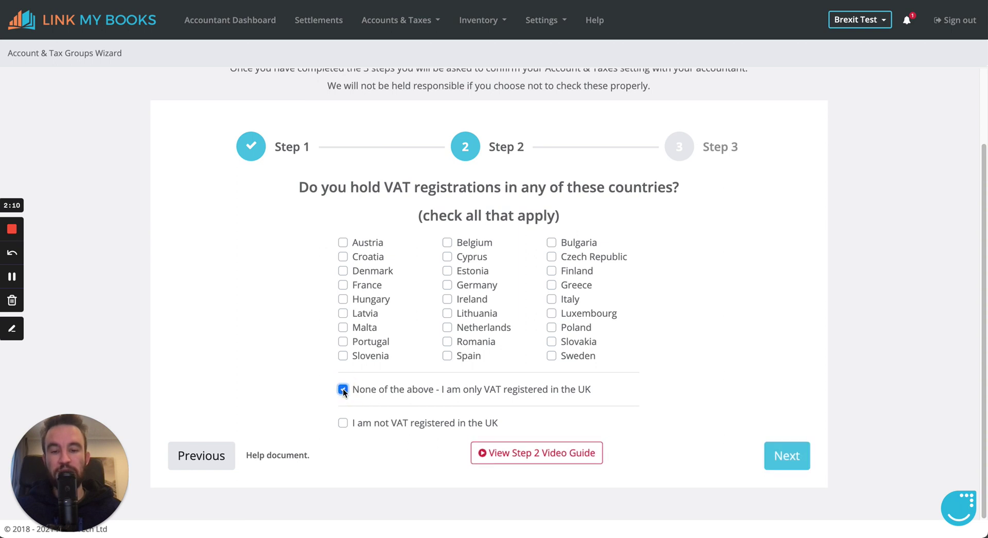
{"action": "left_click", "coordinate": [343, 423]}
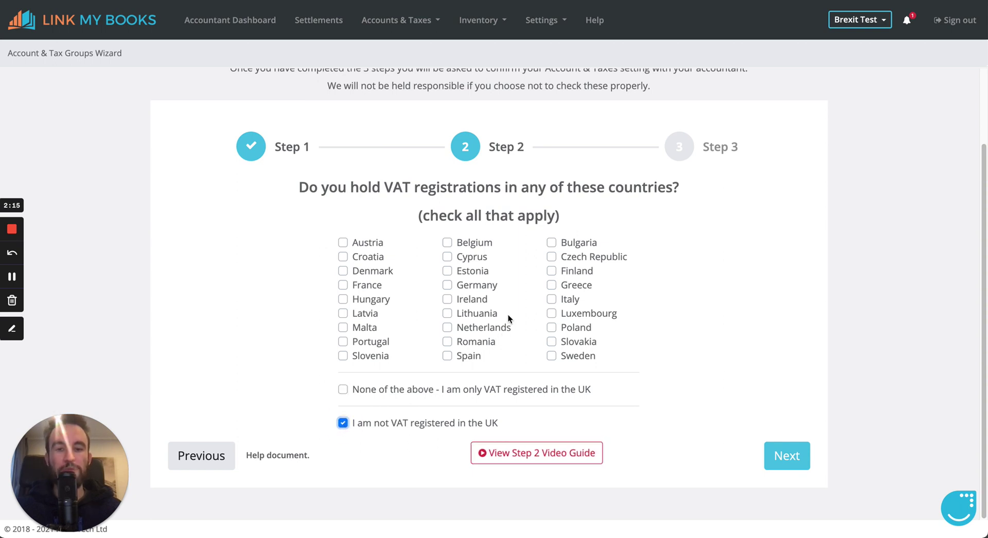
{"action": "left_click", "coordinate": [448, 286]}
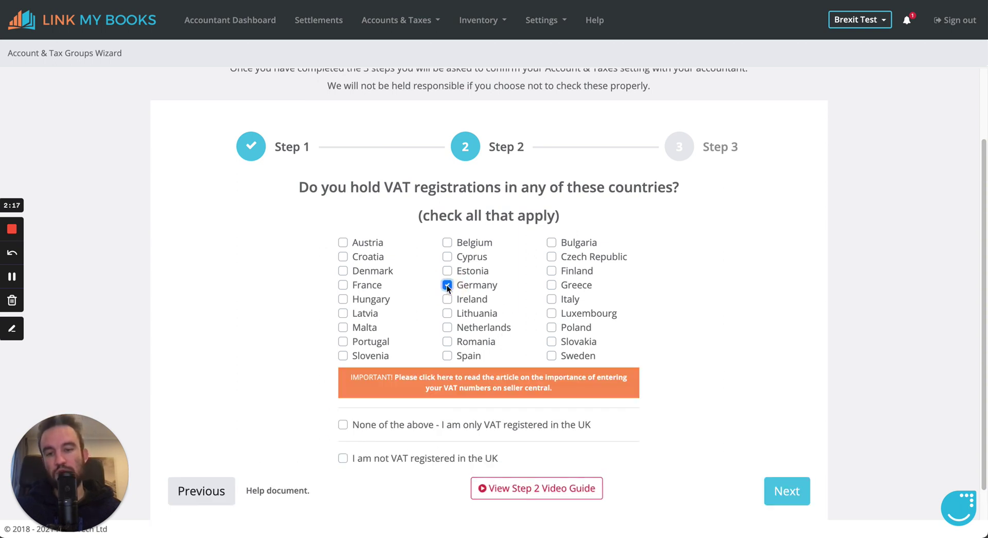
{"action": "left_click", "coordinate": [343, 285]}
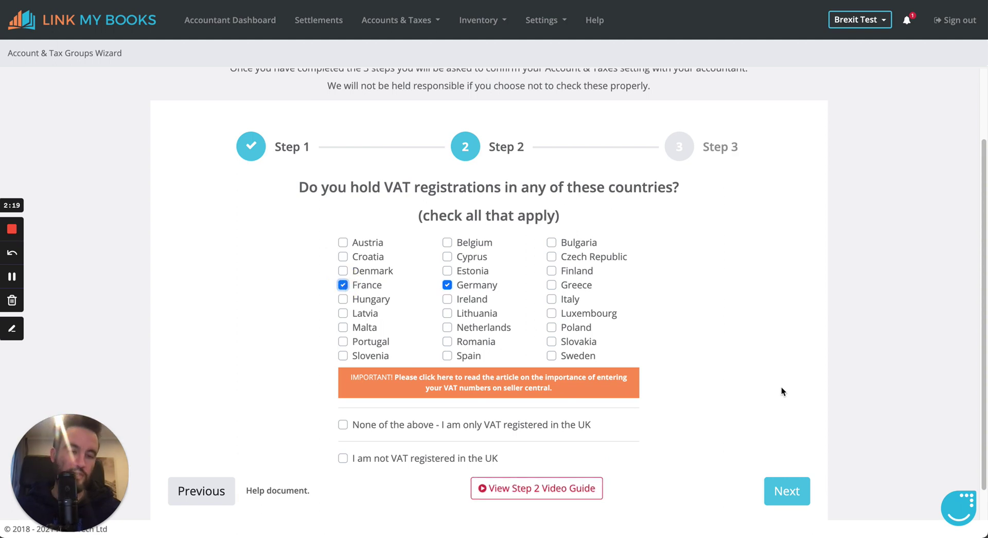
{"action": "left_click", "coordinate": [787, 492]}
Review the tax rates assigned to the pre-Brexit sales, post-Brexit sales and remaining Amazon transaction categories
{"action": "scroll", "coordinate": [814, 262], "scroll_direction": "down", "scroll_amount": 2}
{"action": "scroll", "coordinate": [813, 263], "scroll_direction": "down", "scroll_amount": 2}
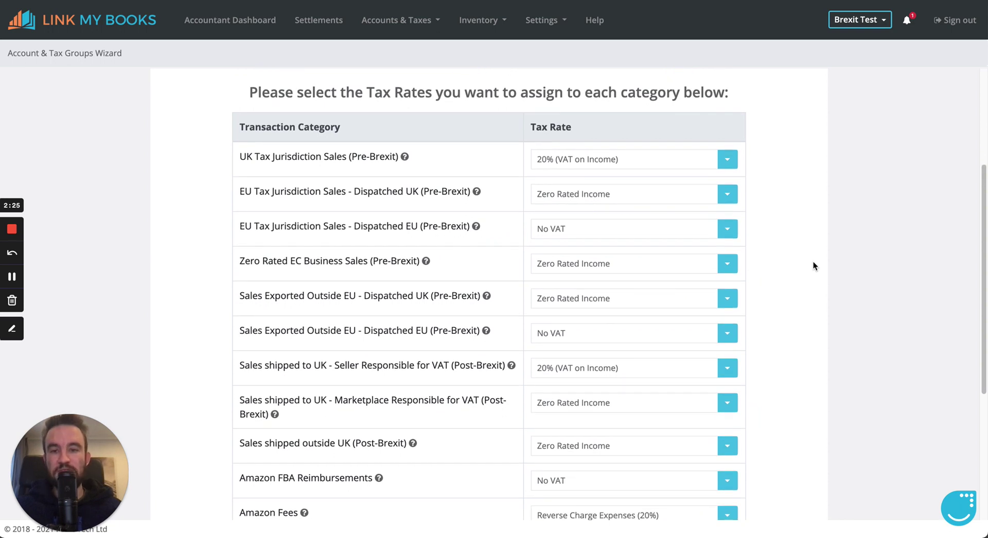
{"action": "left_click_drag", "start_coordinate": [241, 157], "coordinate": [496, 332]}
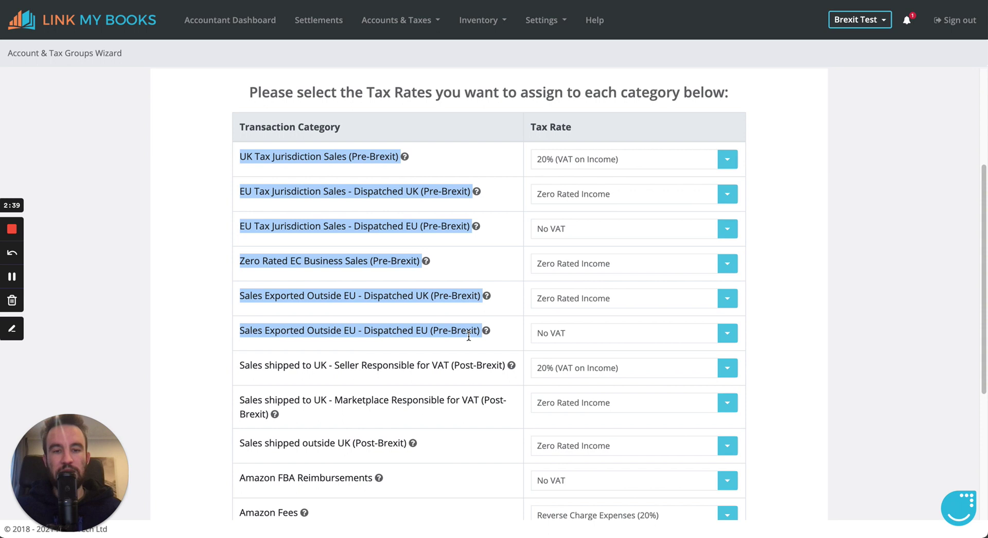
{"action": "left_click", "coordinate": [506, 329]}
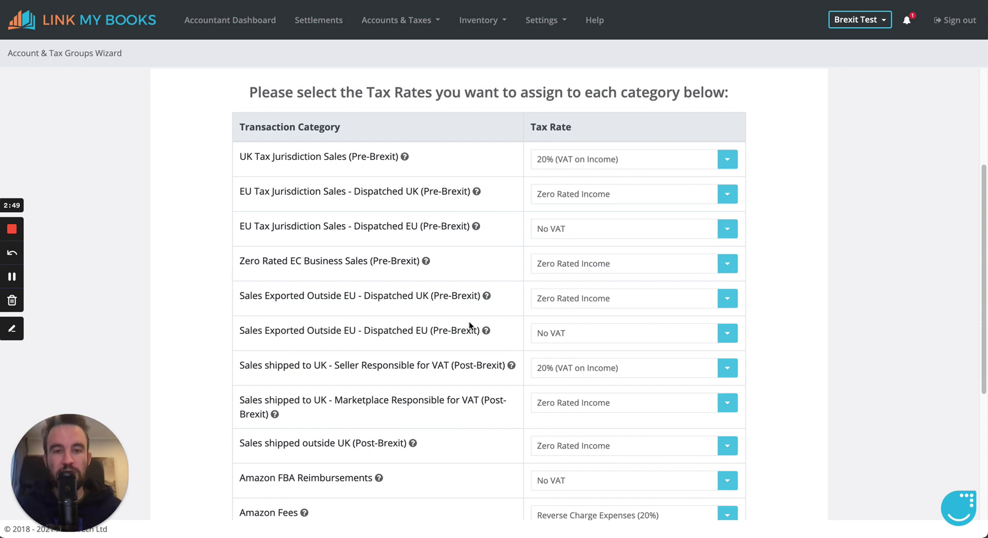
{"action": "scroll", "coordinate": [468, 322], "scroll_direction": "down", "scroll_amount": 2}
{"action": "scroll", "coordinate": [447, 307], "scroll_direction": "down", "scroll_amount": 3}
{"action": "left_click_drag", "start_coordinate": [236, 252], "coordinate": [439, 351]}
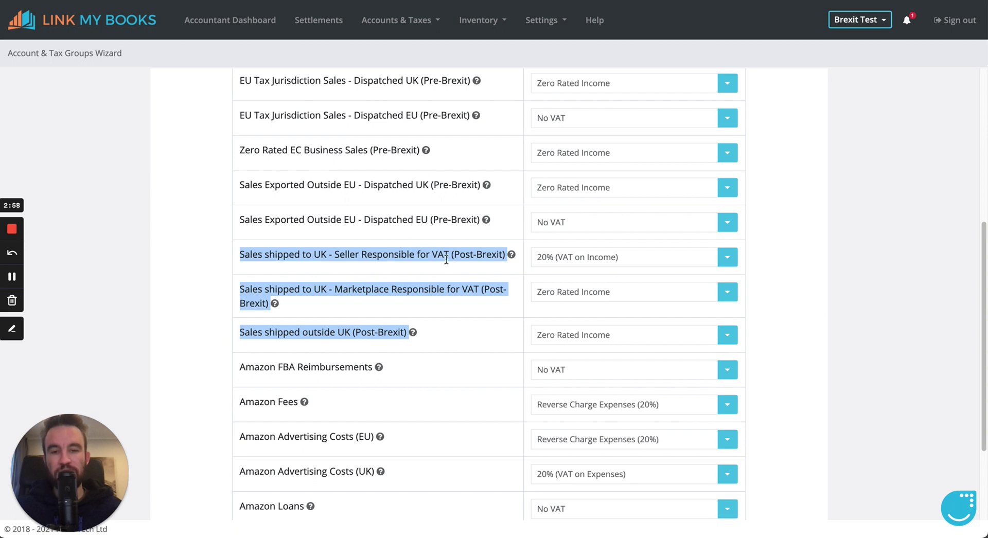
{"action": "scroll", "coordinate": [334, 291], "scroll_direction": "down", "scroll_amount": 1}
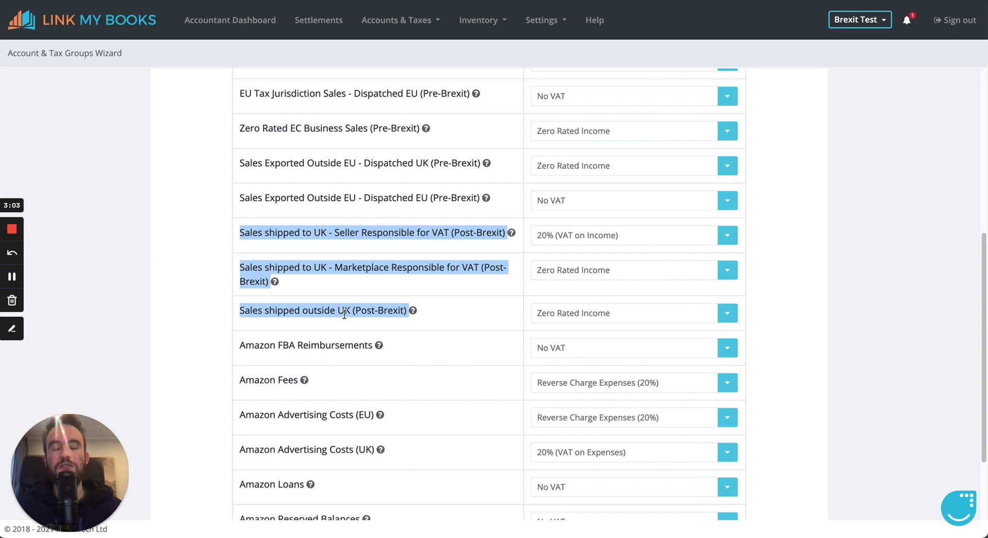
{"action": "left_click", "coordinate": [474, 292]}
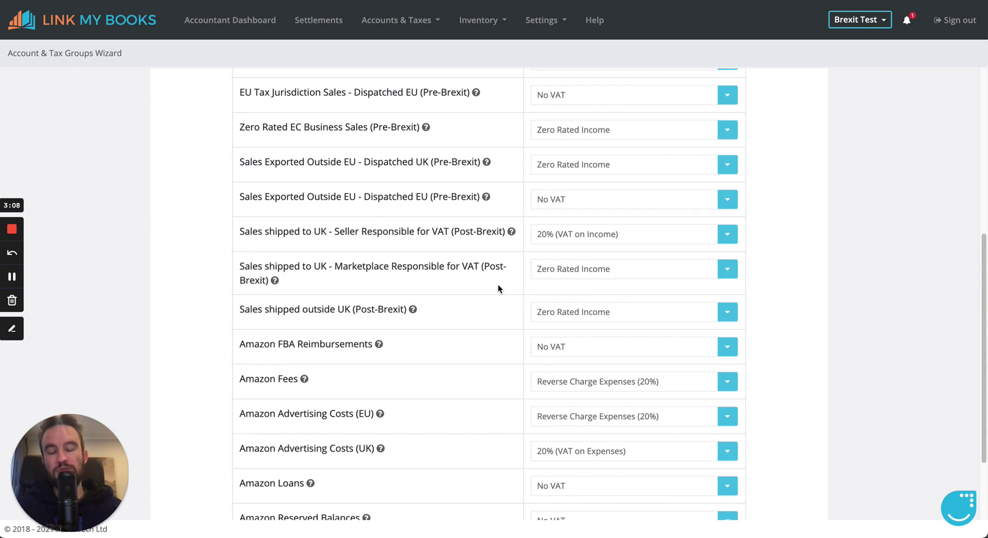
{"action": "scroll", "coordinate": [605, 208], "scroll_direction": "down", "scroll_amount": 1}
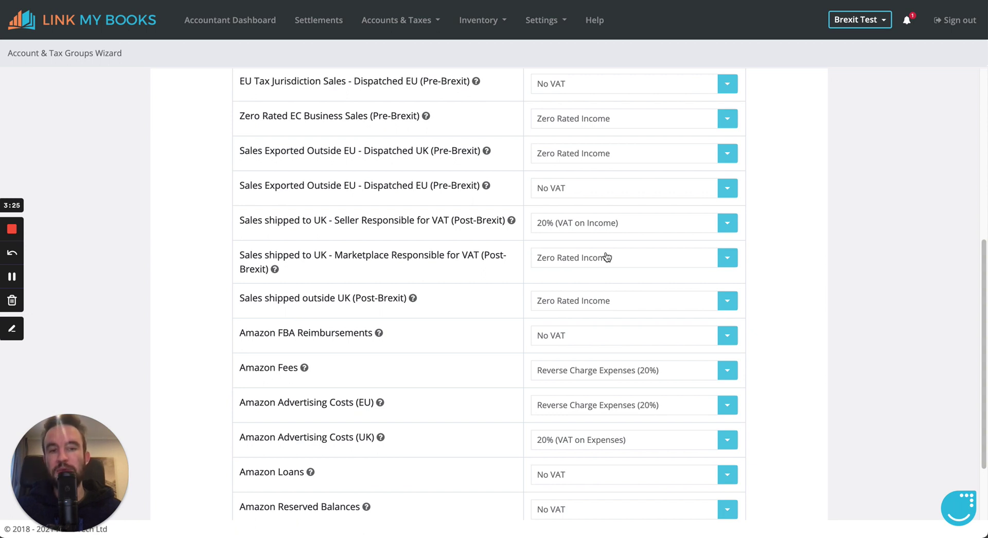
{"action": "scroll", "coordinate": [607, 258], "scroll_direction": "down", "scroll_amount": 1}
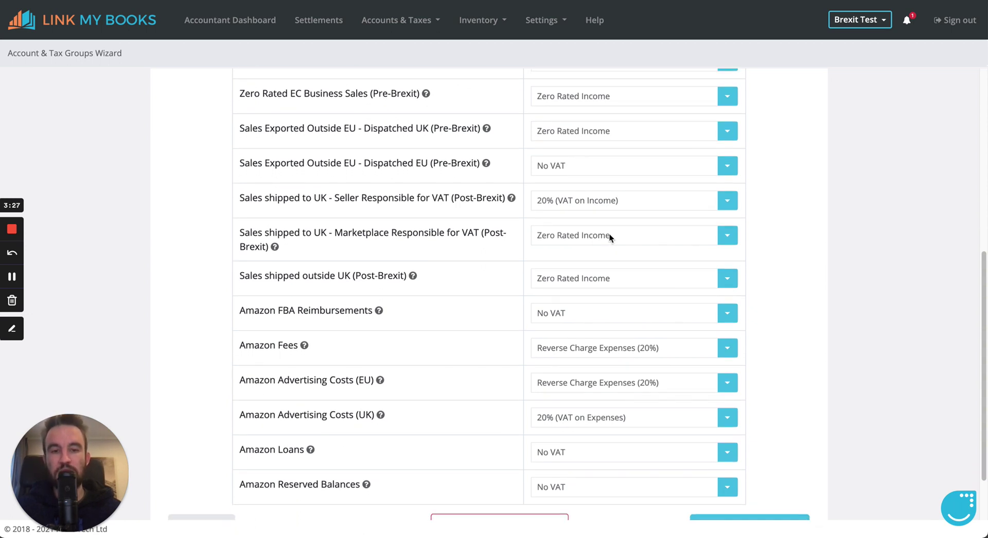
{"action": "scroll", "coordinate": [620, 287], "scroll_direction": "up", "scroll_amount": 3}
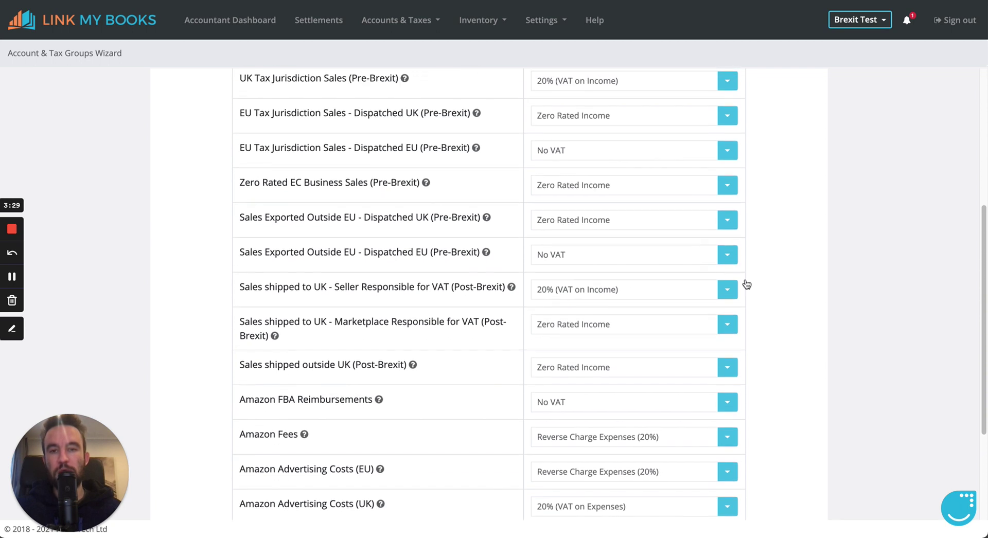
{"action": "scroll", "coordinate": [747, 285], "scroll_direction": "up", "scroll_amount": 2}
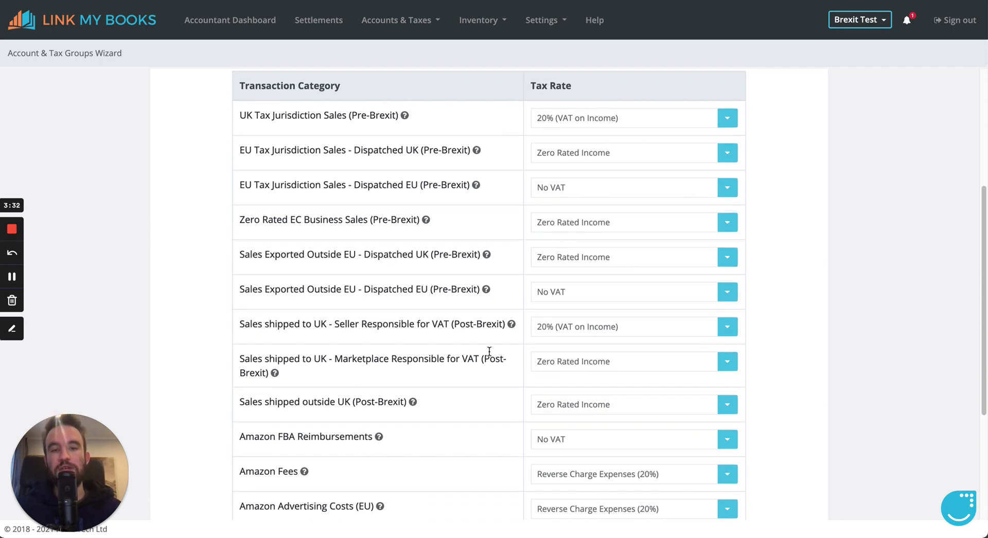
{"action": "scroll", "coordinate": [740, 349], "scroll_direction": "down", "scroll_amount": 3}
{"action": "scroll", "coordinate": [741, 349], "scroll_direction": "down", "scroll_amount": 3}
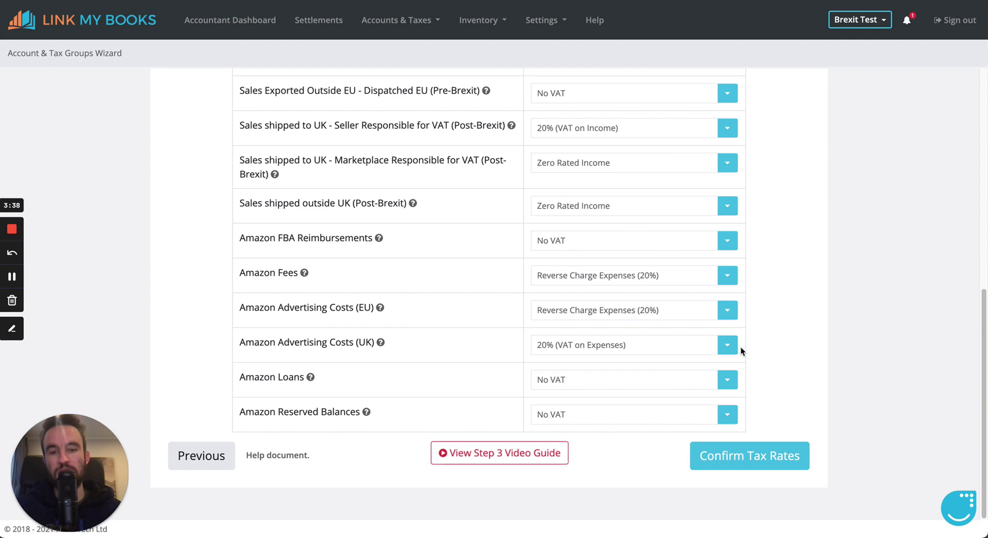
Confirm the tax rates and tick the declaration that they were confirmed with the accountant
{"action": "left_click", "coordinate": [758, 459]}
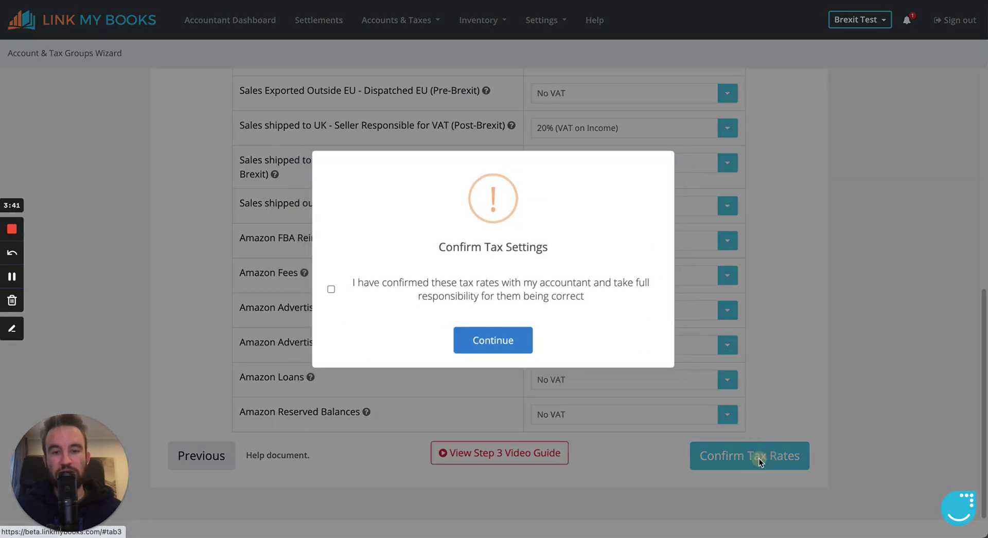
{"action": "left_click", "coordinate": [493, 298]}
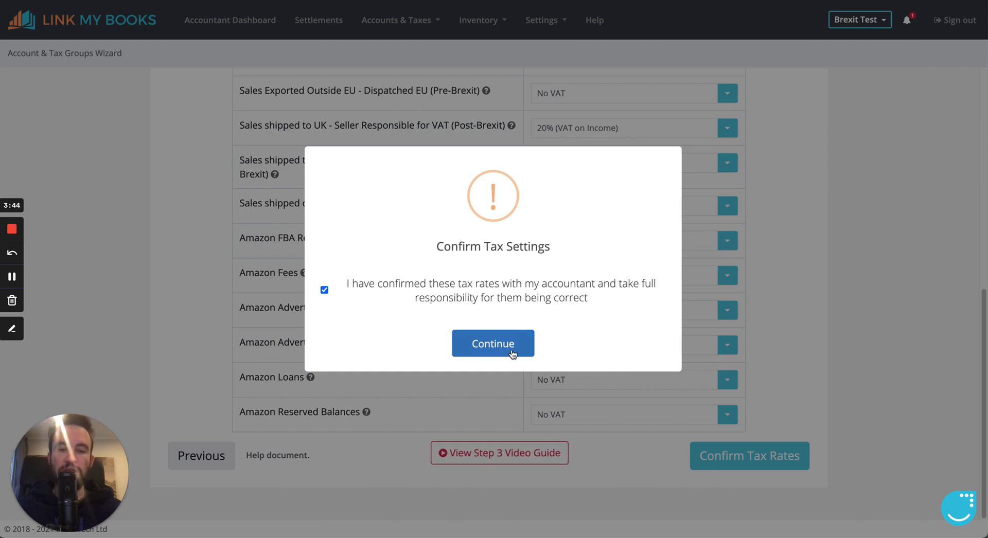